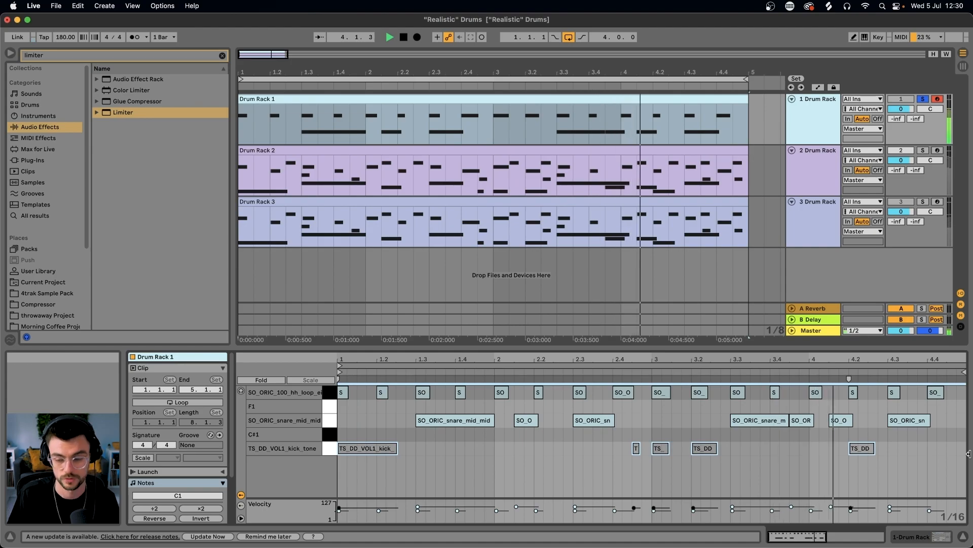
# Copy the hi-hat sample to the neighbouring F1 and G1 pads and the snare sample to C#1 and D#1.
pyautogui.press('0')
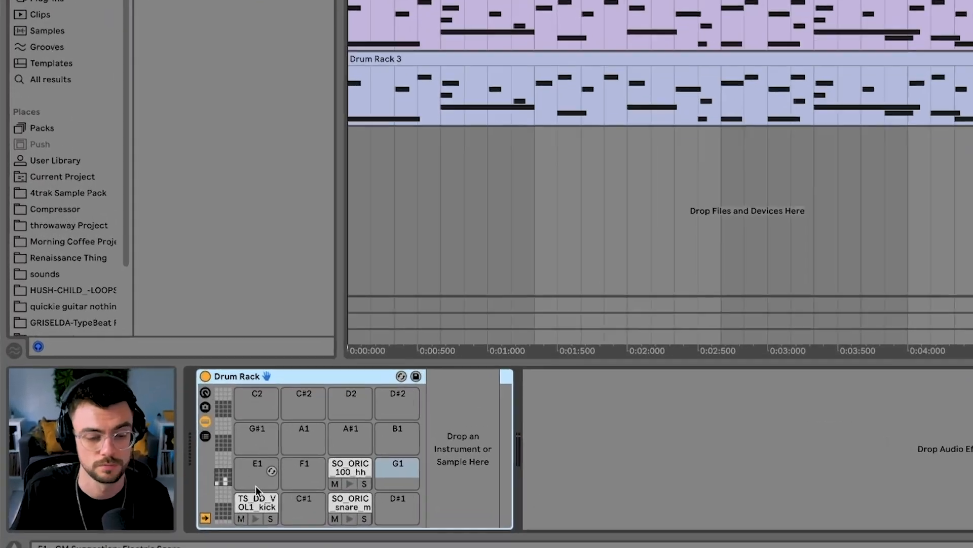
pyautogui.click(275, 464)
pyautogui.click(349, 495)
pyautogui.moveTo(476, 500); pyautogui.dragTo(545, 502)
pyautogui.moveTo(463, 474); pyautogui.dragTo(419, 449)
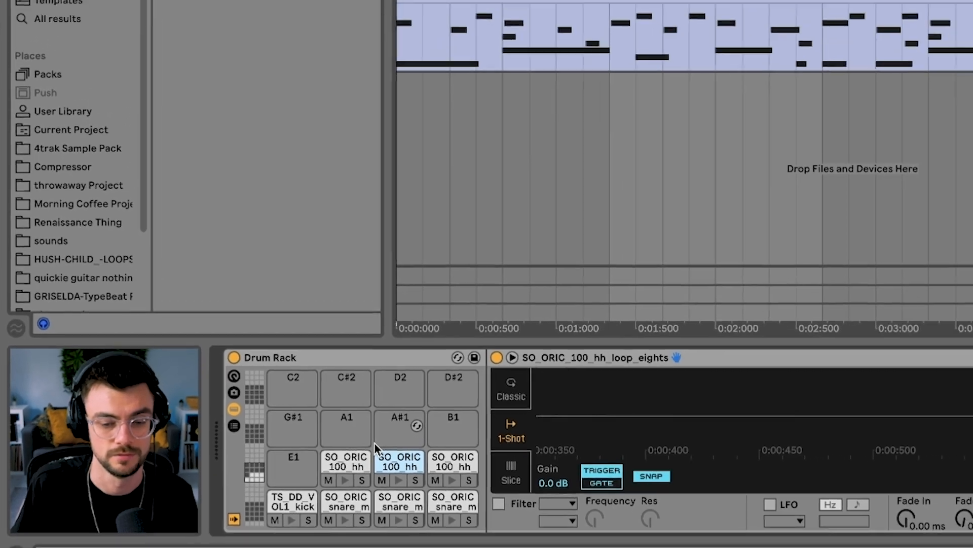
# Trim the end of the snare sample, set its volume to -13.1 dB and detune it to -2 ct.
pyautogui.click(352, 500)
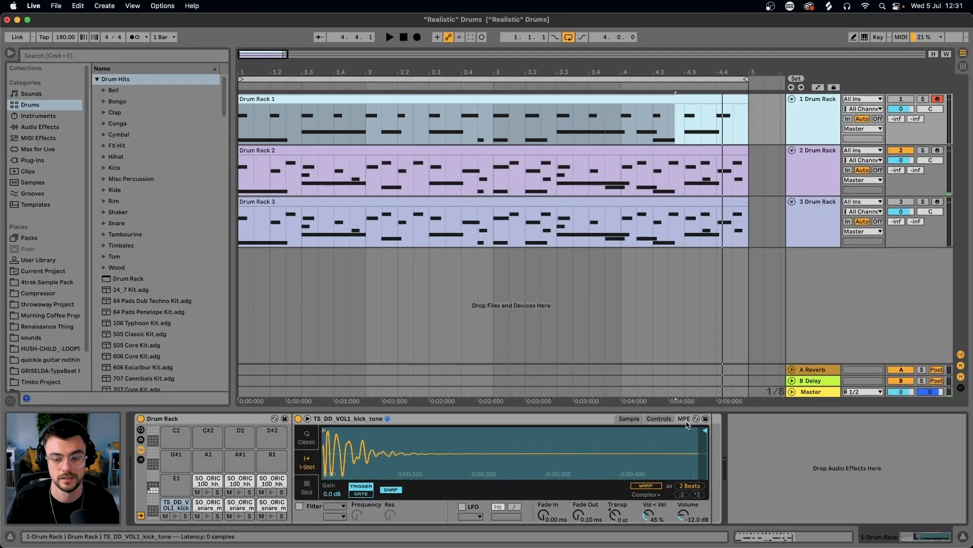
pyautogui.moveTo(695, 429); pyautogui.dragTo(467, 430)
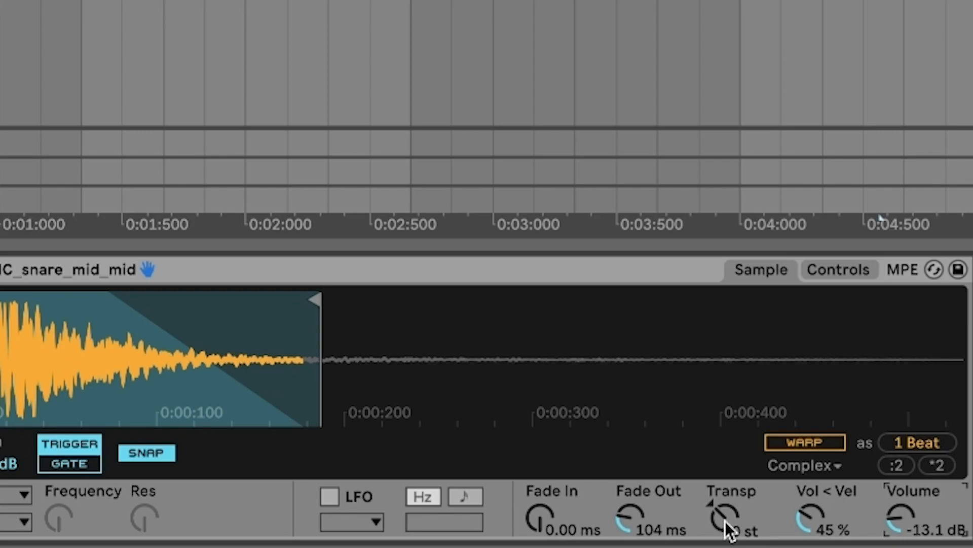
pyautogui.click(854, 267)
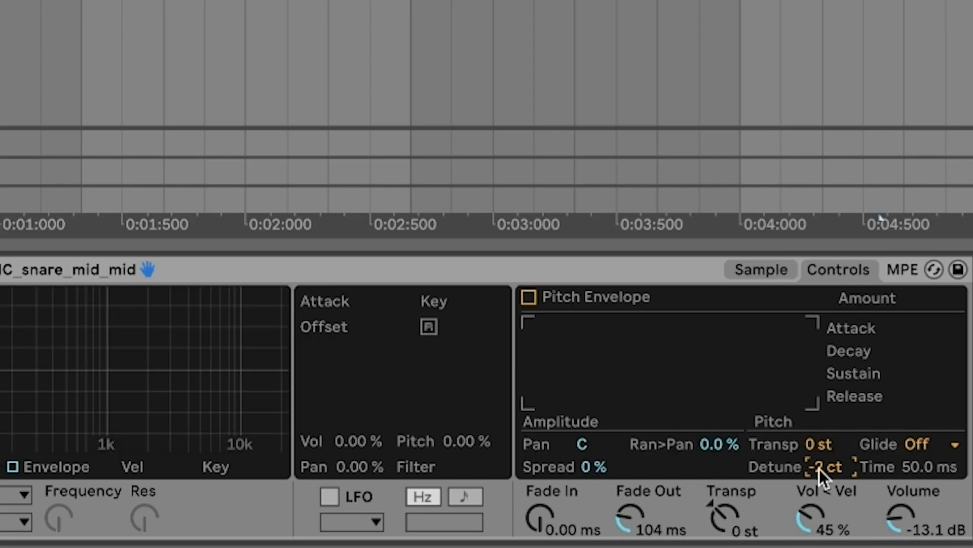
pyautogui.click(761, 269)
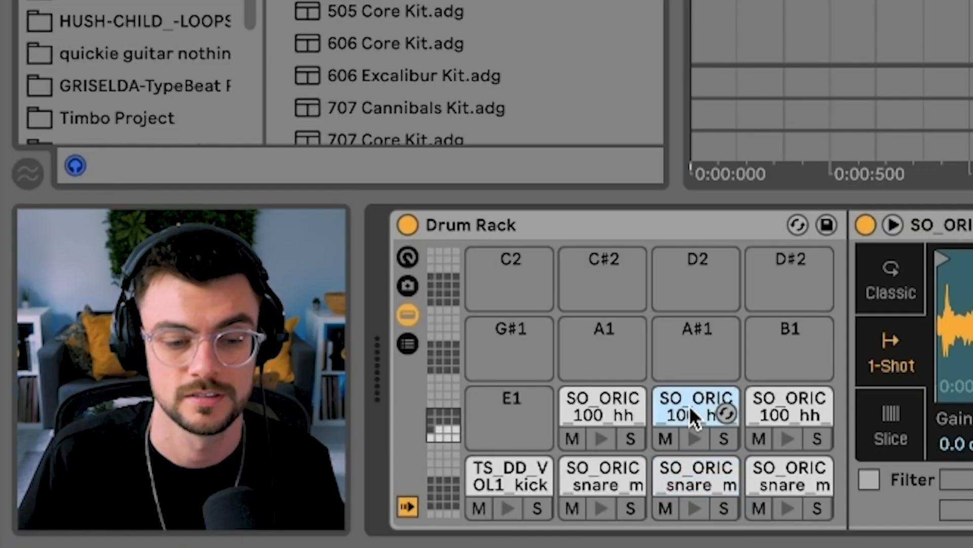
# Go through the snare and hi-hat pads of the drum rack to compare the sample variations.
pyautogui.click(693, 487)
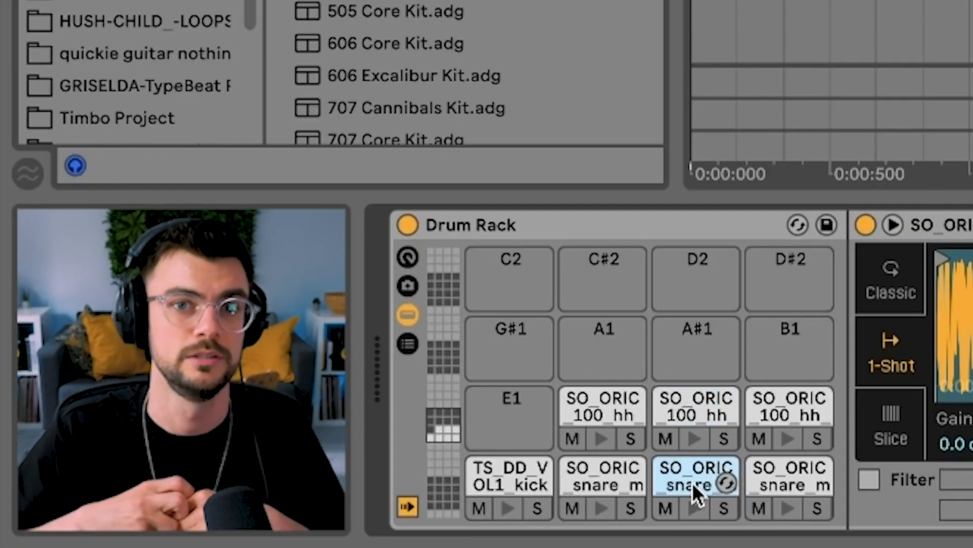
pyautogui.click(598, 464)
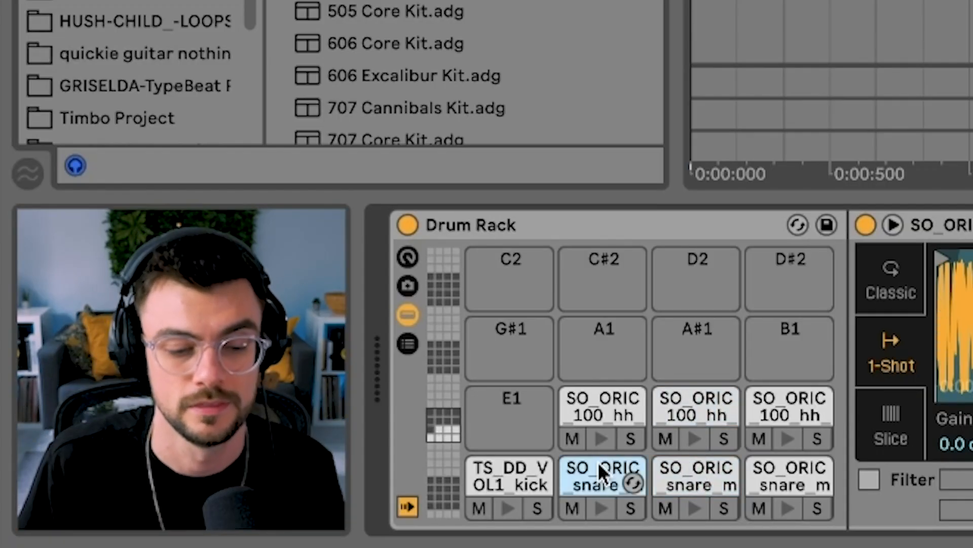
pyautogui.click(598, 420)
pyautogui.click(775, 406)
pyautogui.click(790, 477)
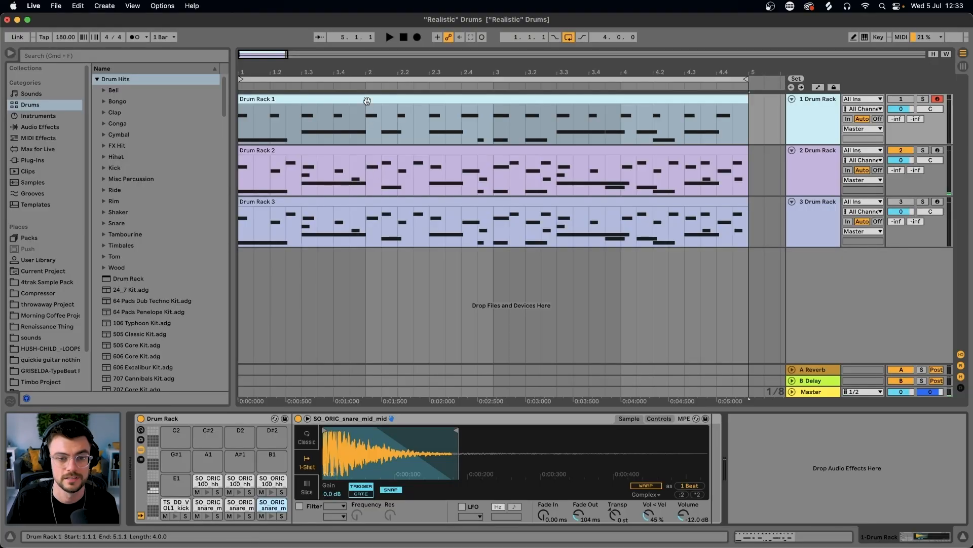
# In the Drum Rack 1 clip, copy the hi-hats onto F1 an eighth note later and shift every second original to G1 at lower velocity.
pyautogui.doubleClick(367, 101)
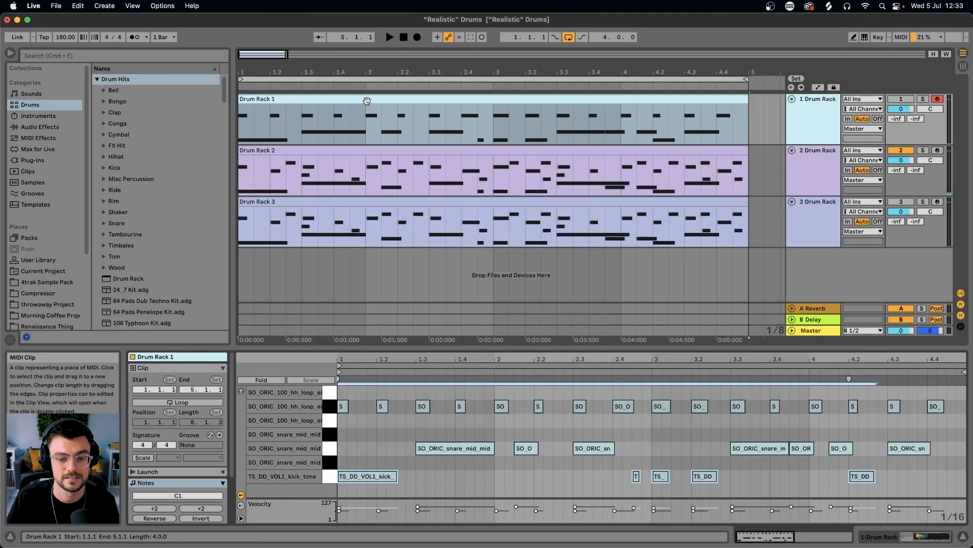
pyautogui.click(323, 411)
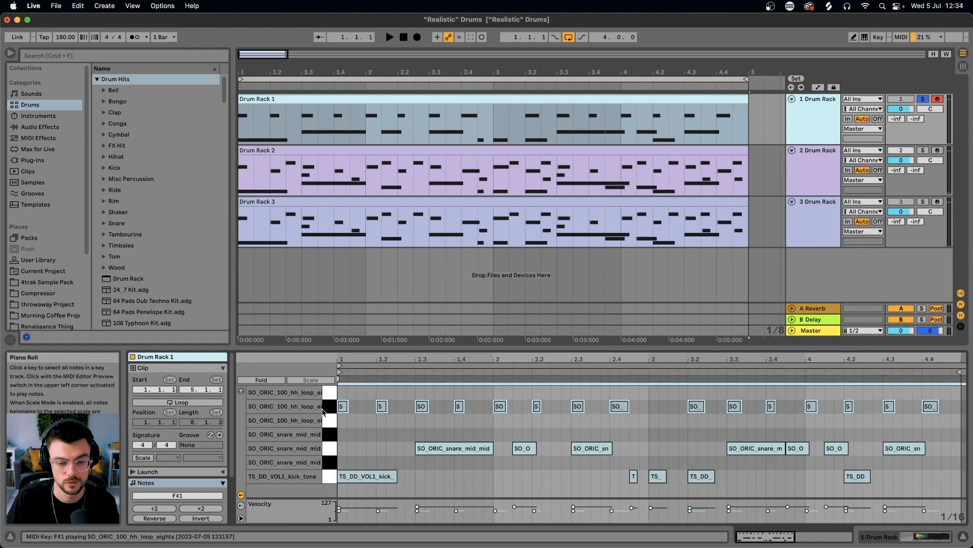
pyautogui.moveTo(343, 411); pyautogui.dragTo(363, 424)
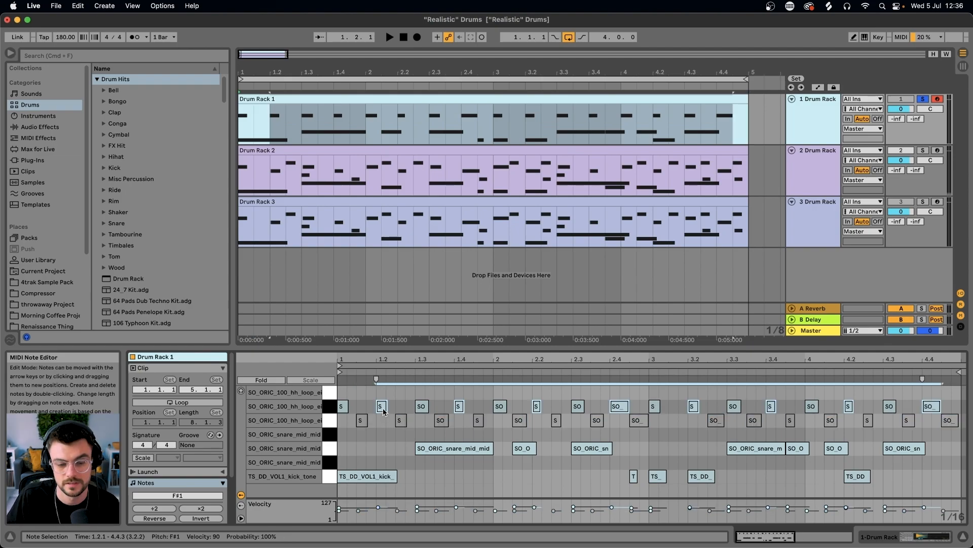
pyautogui.press('Up')
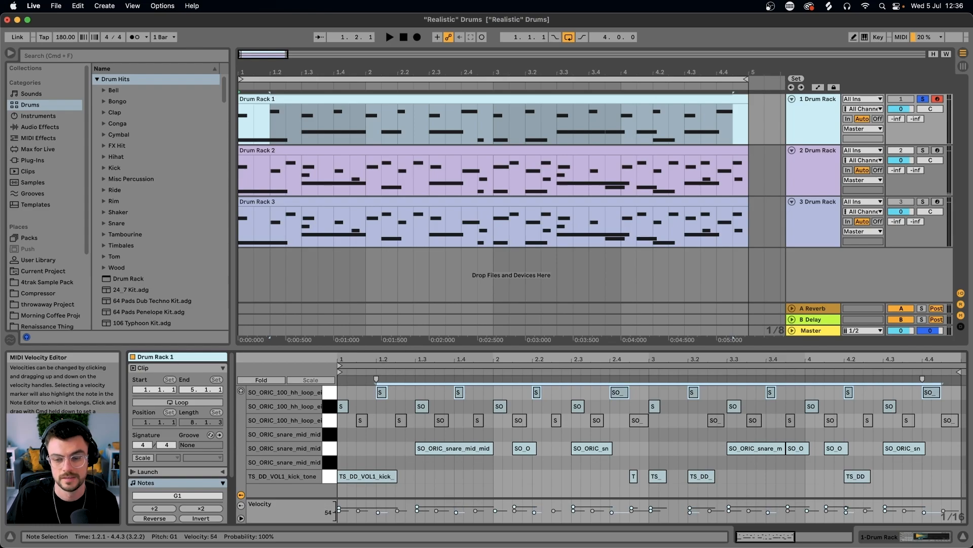
pyautogui.click(382, 513)
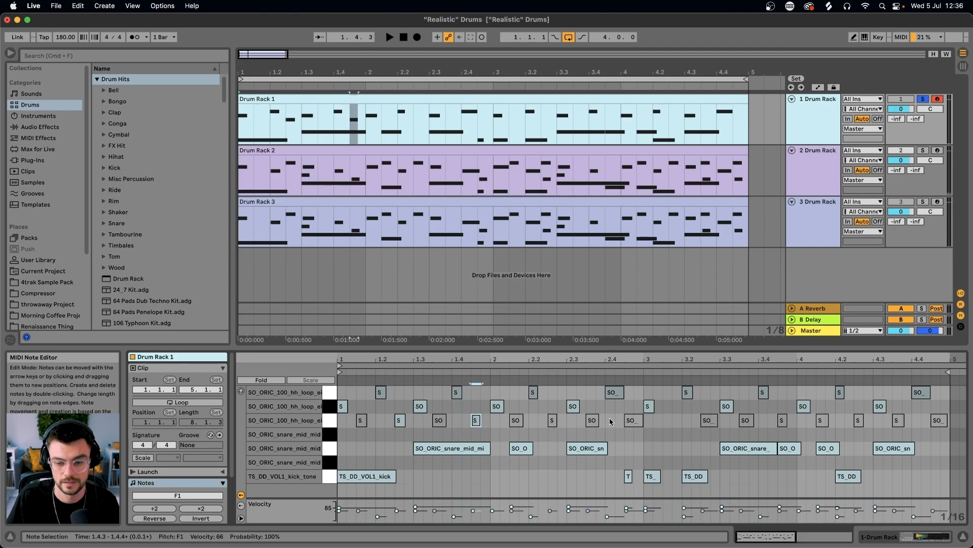
# Lower all hi-hat notes on the F1 row to velocity 3 and listen to the pattern.
pyautogui.click(594, 421)
pyautogui.click(746, 420)
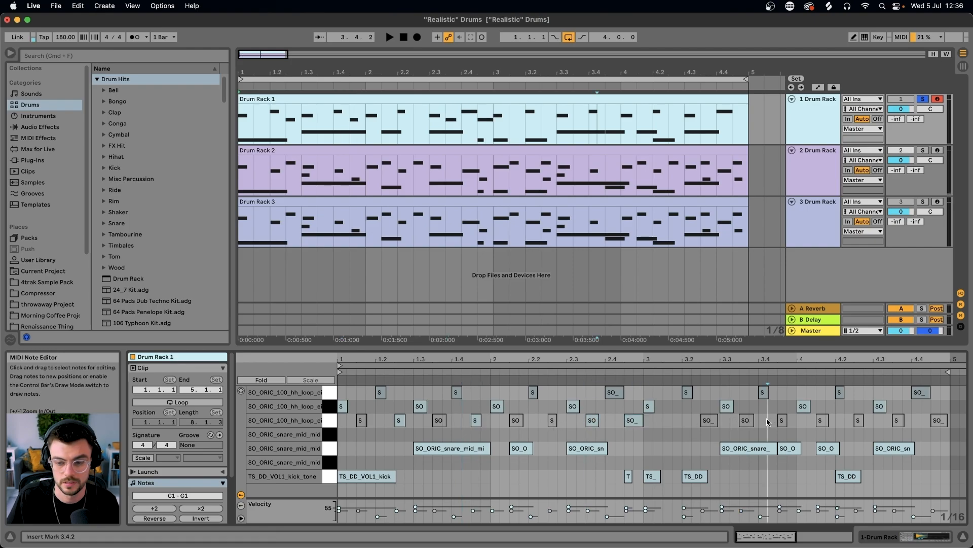
pyautogui.click(823, 420)
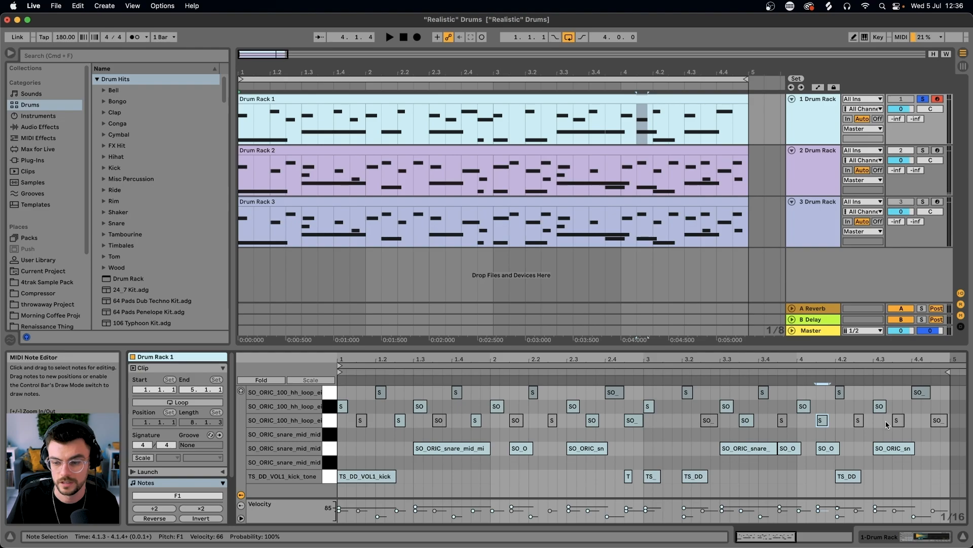
pyautogui.click(329, 407)
pyautogui.click(329, 420)
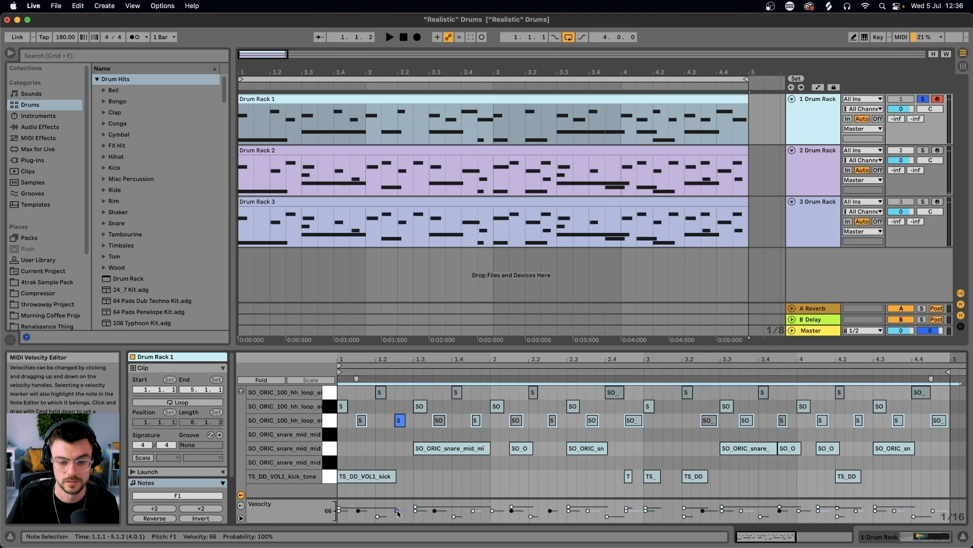
pyautogui.moveTo(398, 514); pyautogui.dragTo(399, 518)
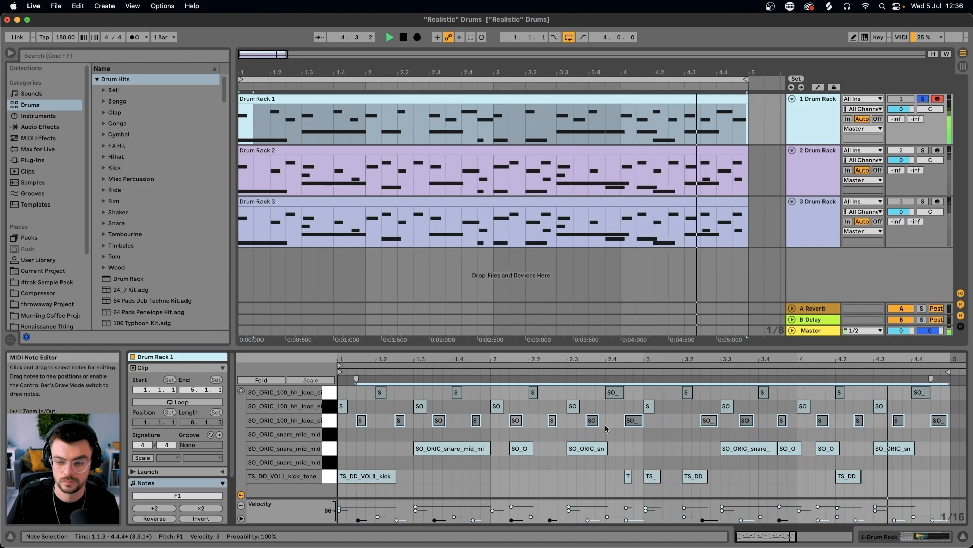
pyautogui.click(540, 459)
pyautogui.press('space')
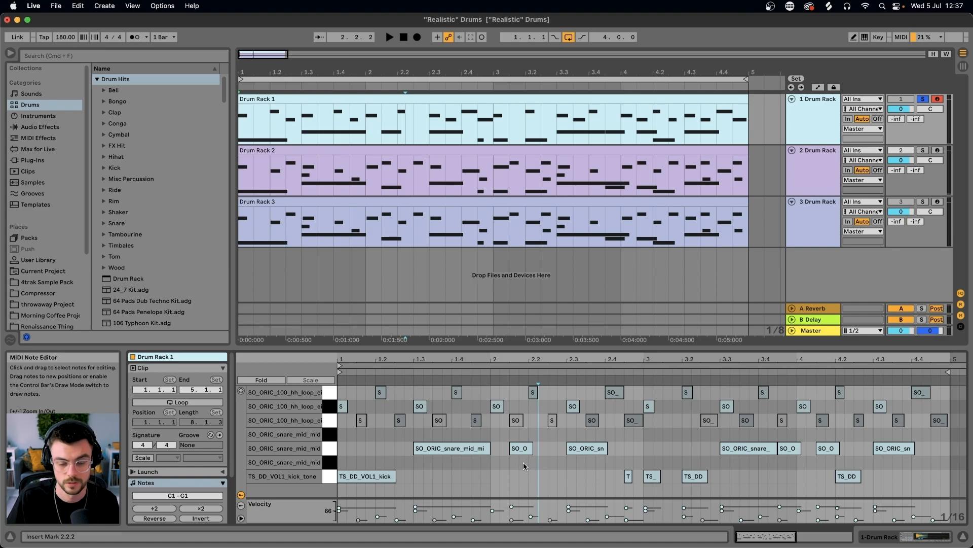
# Move the three short snare hits to the C#1 row at velocity 59 and adjust the velocity of the short kicks around bar 3.
pyautogui.moveTo(512, 506); pyautogui.dragTo(512, 509)
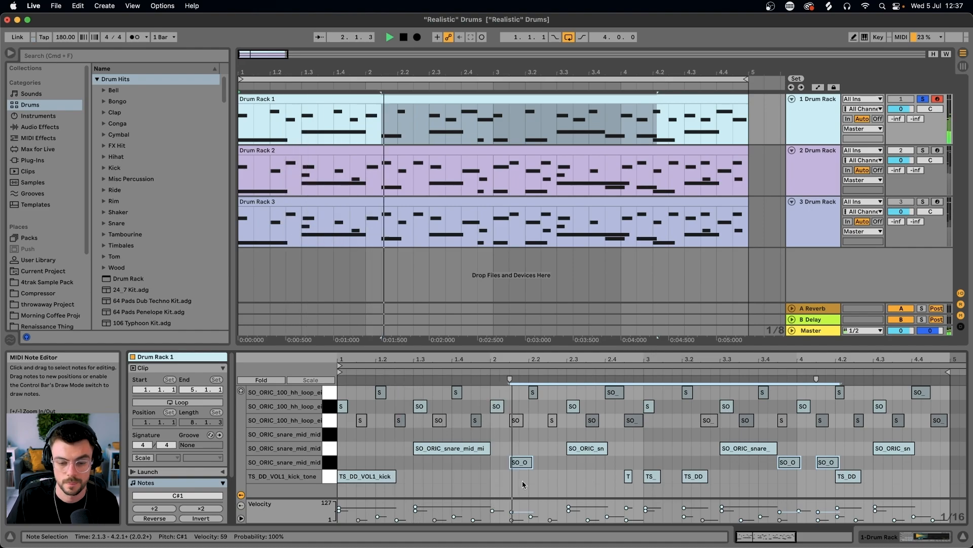
pyautogui.click(633, 466)
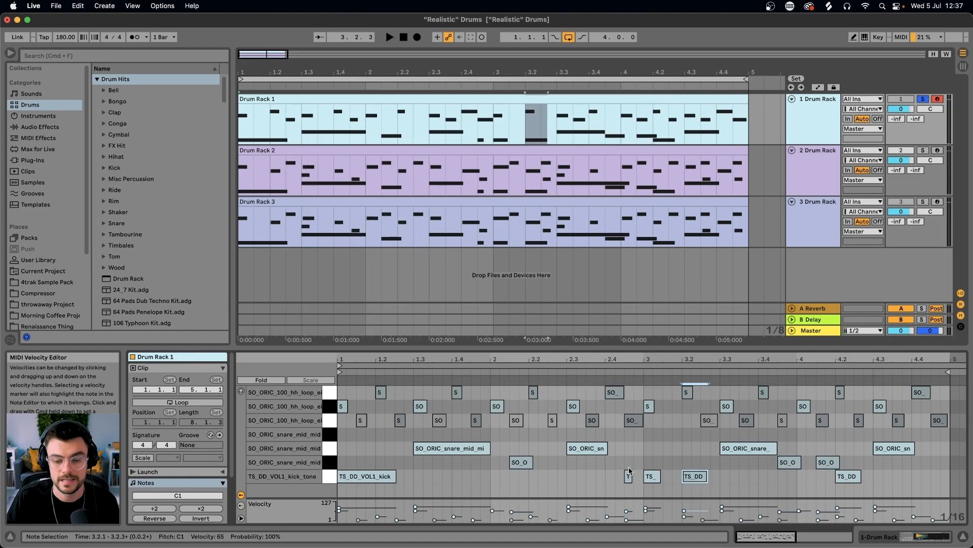
pyautogui.press('space')
pyautogui.click(629, 511)
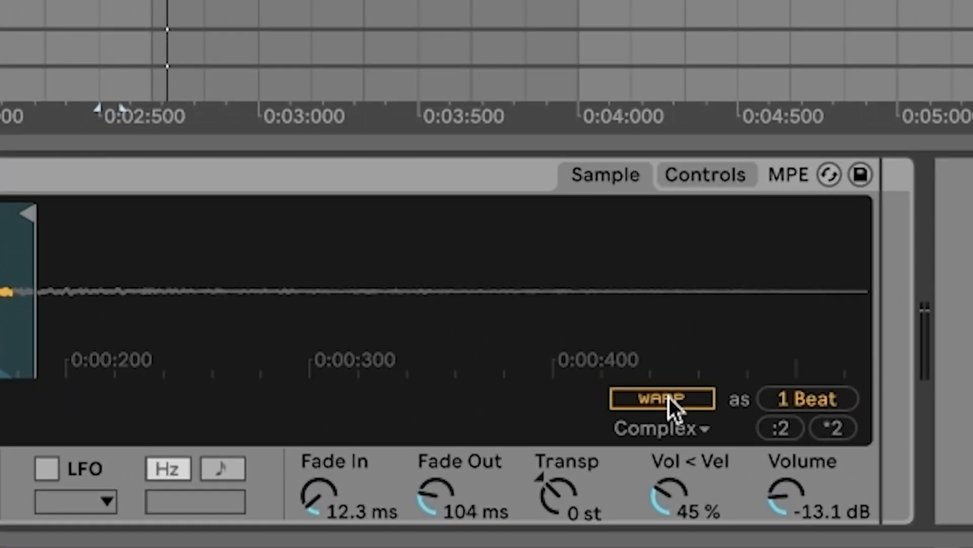
# Warp the C#1 snare in Beats mode with transient looping off, and copy its Hollt SMPLR/TRNS device to the D1 snare pad.
pyautogui.click(648, 486)
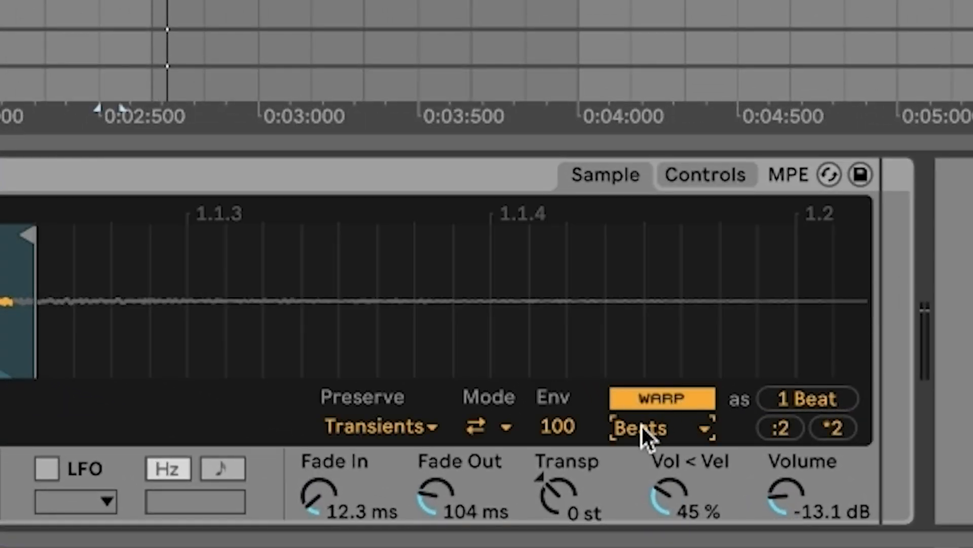
pyautogui.click(486, 426)
pyautogui.click(490, 445)
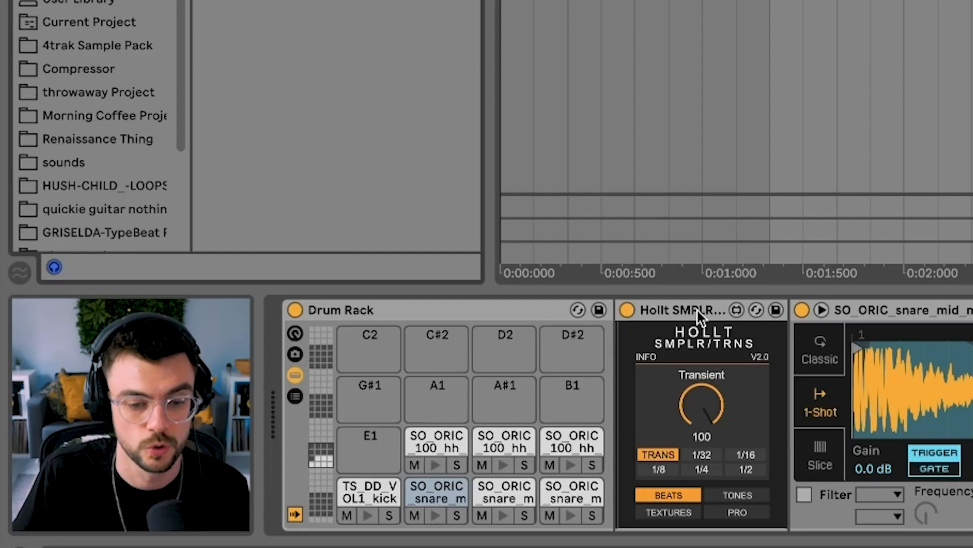
pyautogui.moveTo(697, 309); pyautogui.dragTo(516, 507)
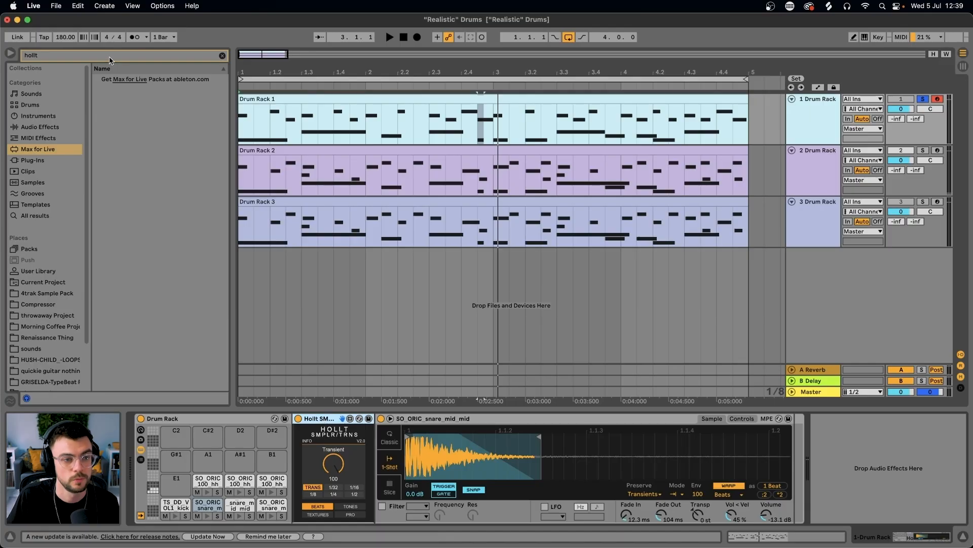
# Find the LFO audio effect, add it to the C#1 snare's chain and map it to the Hollt device's Transient dial.
pyautogui.click(108, 56)
pyautogui.write('lfo')
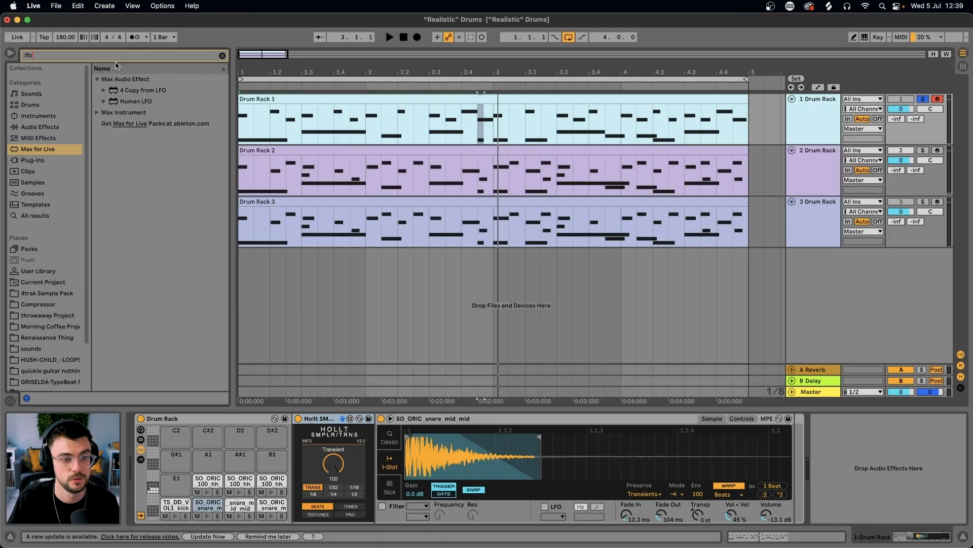
pyautogui.click(50, 127)
pyautogui.moveTo(118, 79); pyautogui.dragTo(217, 490)
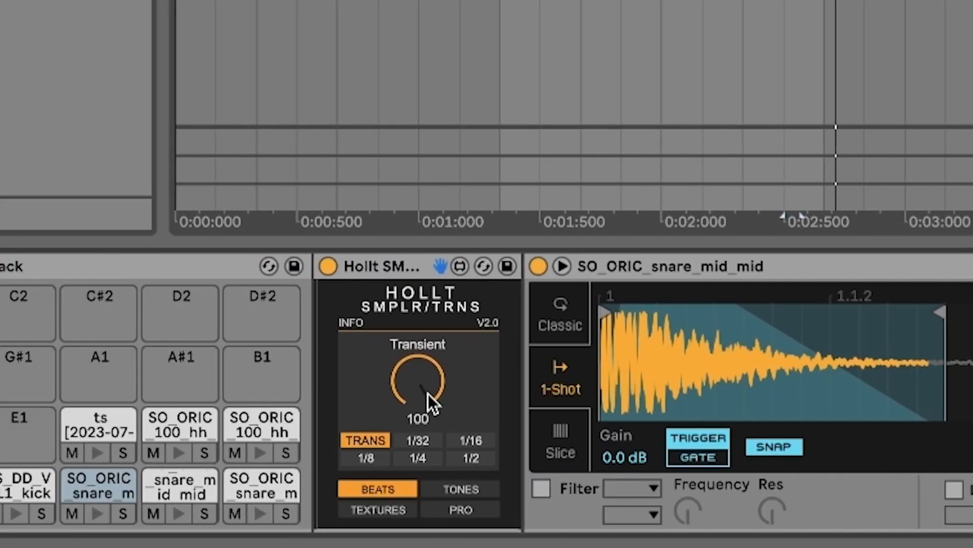
pyautogui.moveTo(431, 402); pyautogui.dragTo(871, 329)
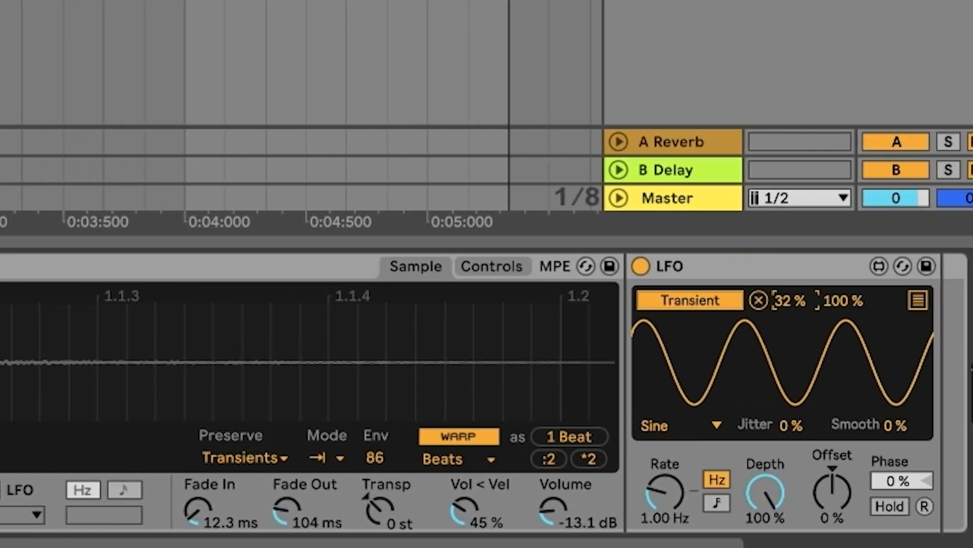
# Raise the minimum of the LFO's Transient mapping to 72% and adjust the modulation depth.
pyautogui.moveTo(790, 299); pyautogui.dragTo(789, 281)
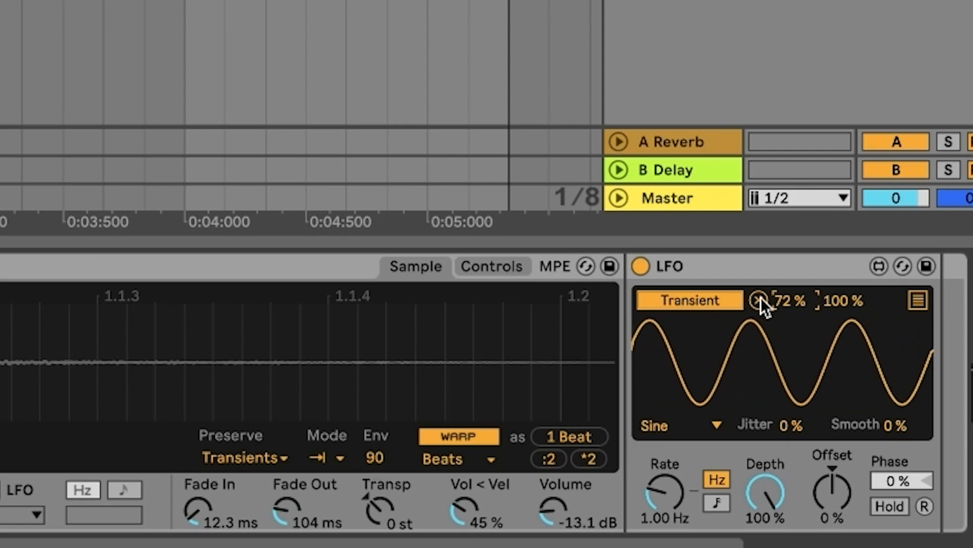
pyautogui.moveTo(790, 300); pyautogui.dragTo(790, 304)
pyautogui.moveTo(764, 501); pyautogui.dragTo(764, 524)
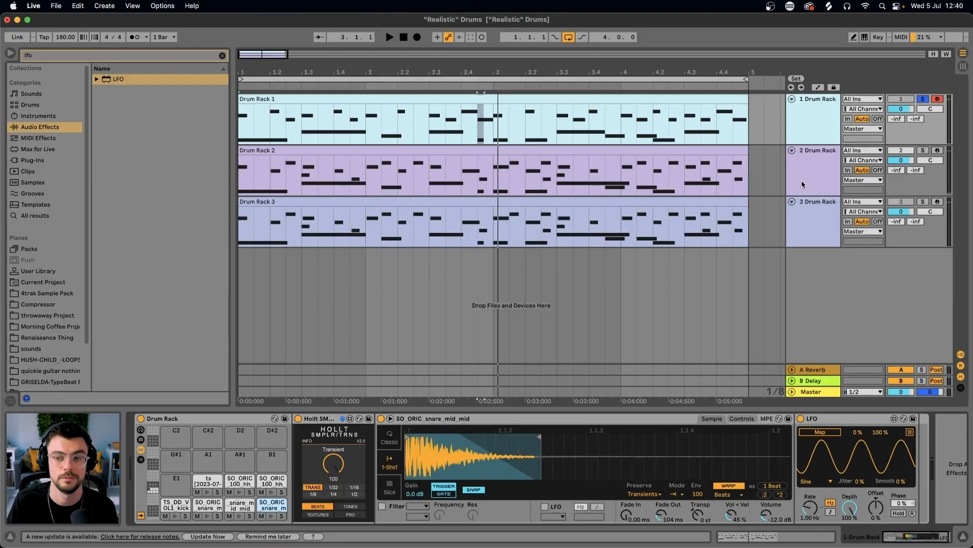
# Select the Drum Rack 2 track and view the multiple-mapping list of the LFO that modulates the snare's Transient.
pyautogui.click(813, 159)
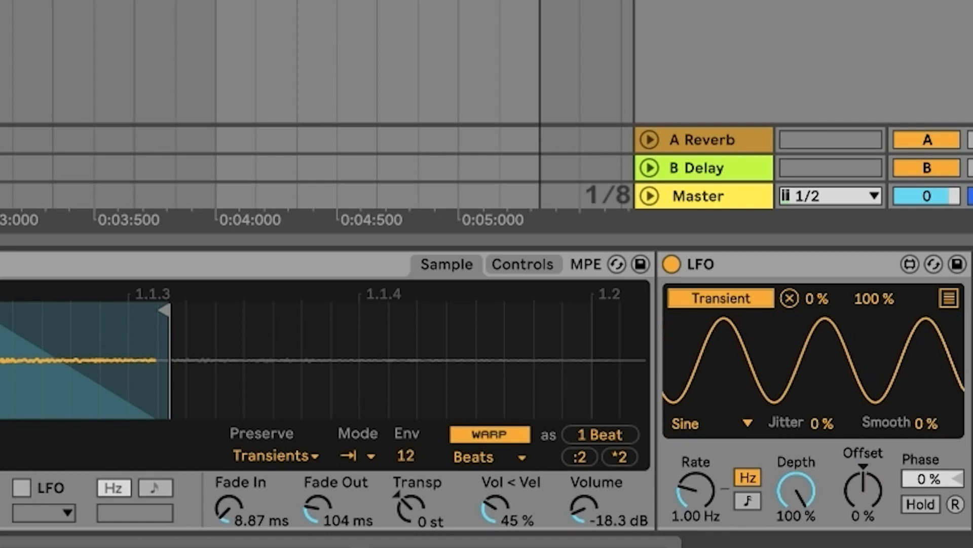
pyautogui.click(948, 298)
pyautogui.click(947, 298)
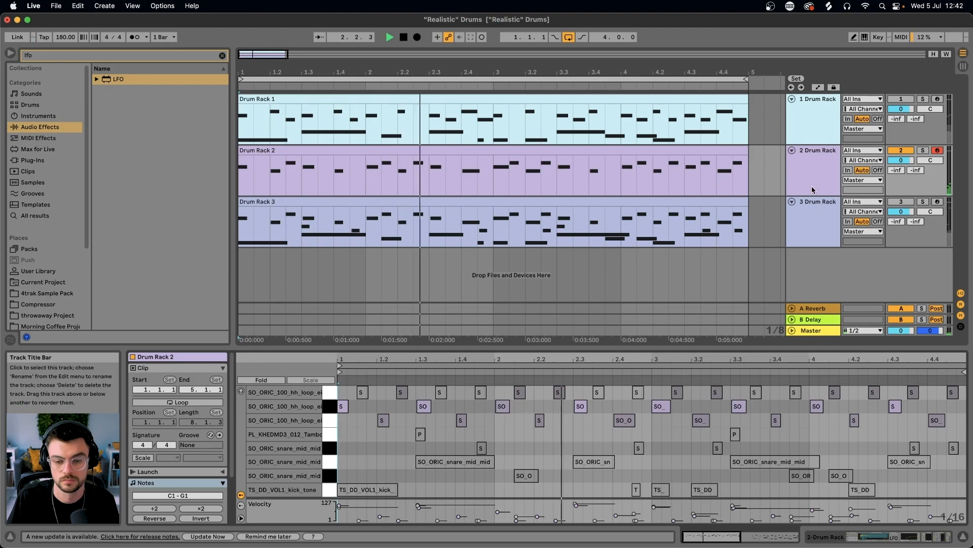
# Show the Drum Rack 2 track's device chain and examine its LFO, EQ Eight, Drum Buss and Limiter.
pyautogui.click(819, 174)
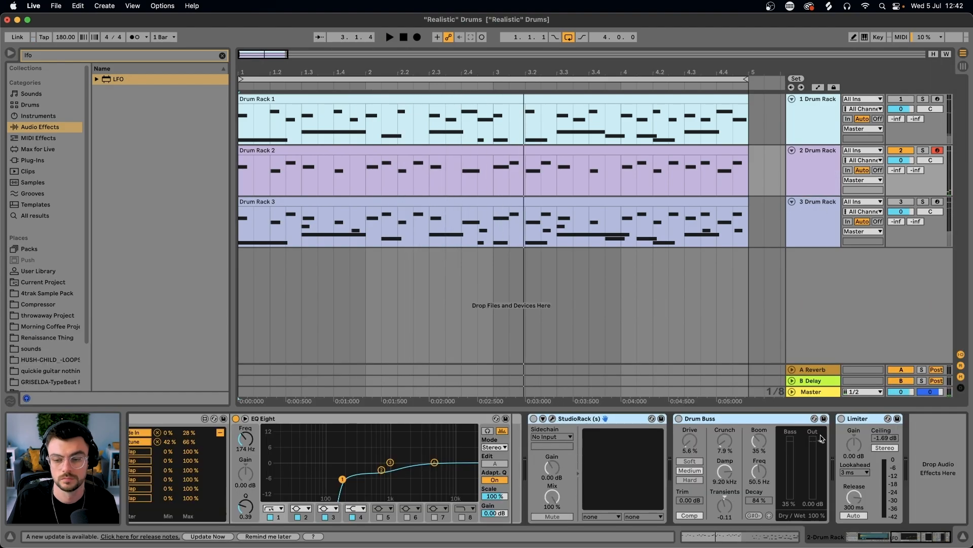
pyautogui.click(850, 420)
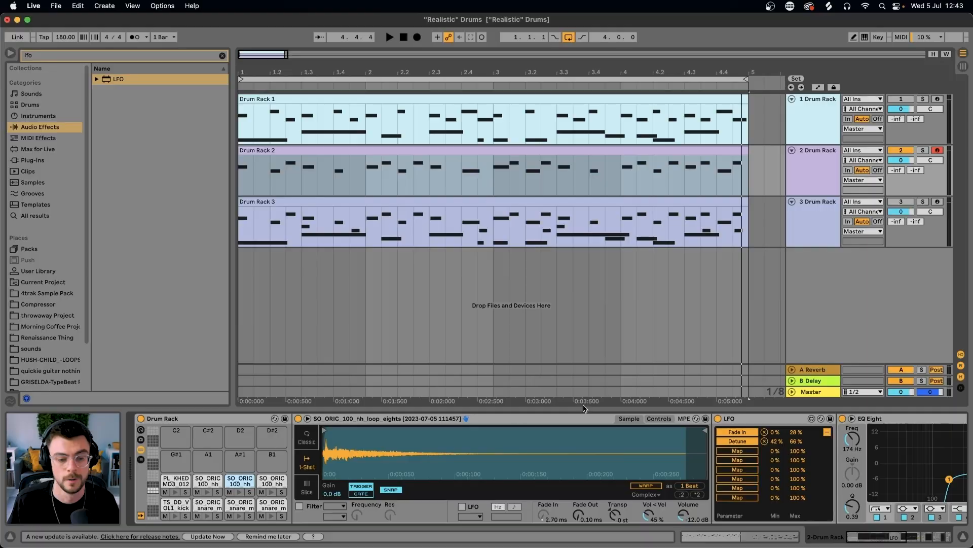
pyautogui.hscroll(5, 450, 440)
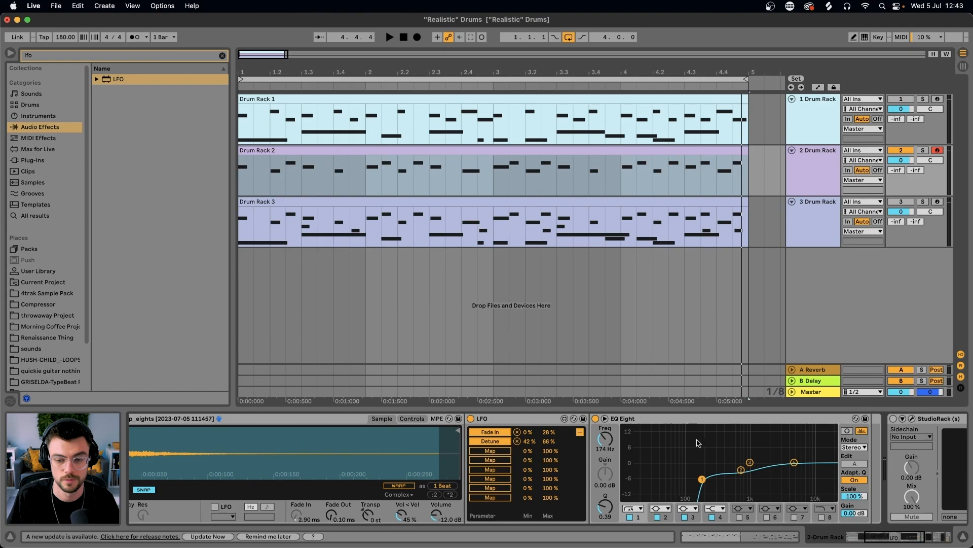
# Examine the LFO mapped to the EQ Eight's band 8 frequency and the high-cut band it modulates.
pyautogui.hscroll(-5, 685, 419)
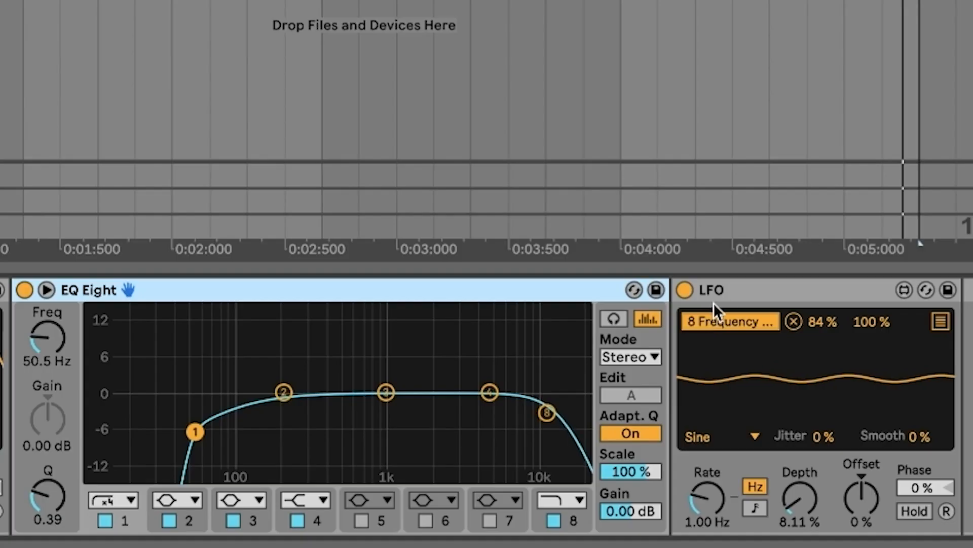
pyautogui.click(725, 291)
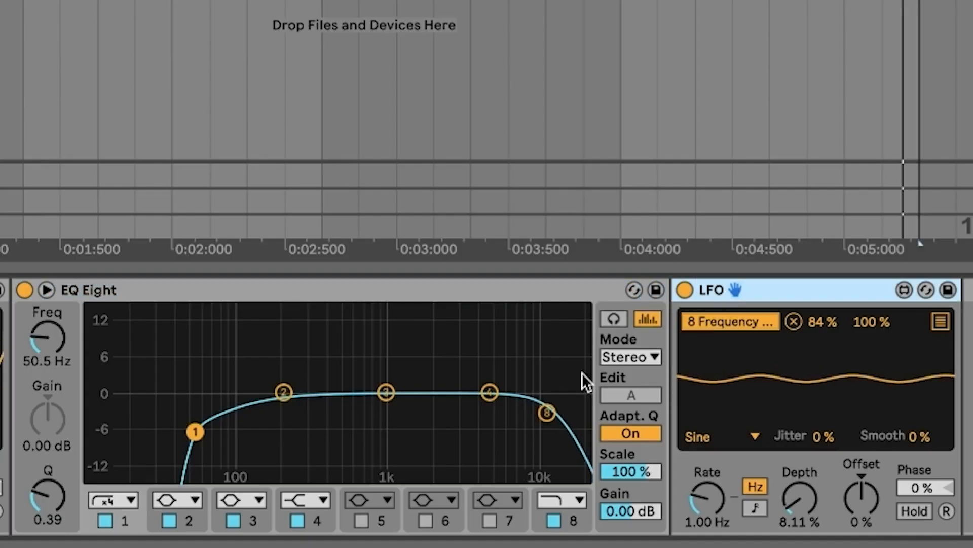
pyautogui.click(541, 413)
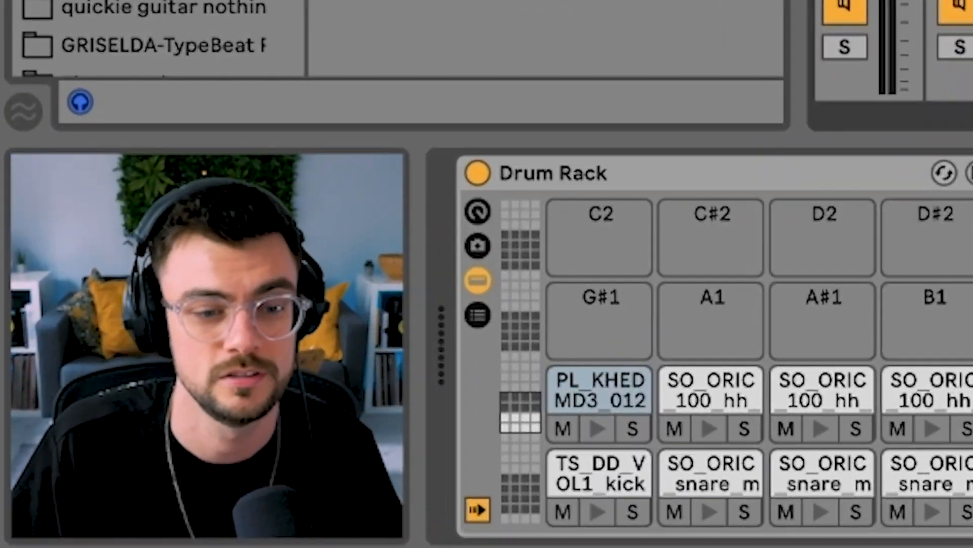
# Show the Drum Rack's chain list with its input/output, send and return chain sections.
pyautogui.click(478, 315)
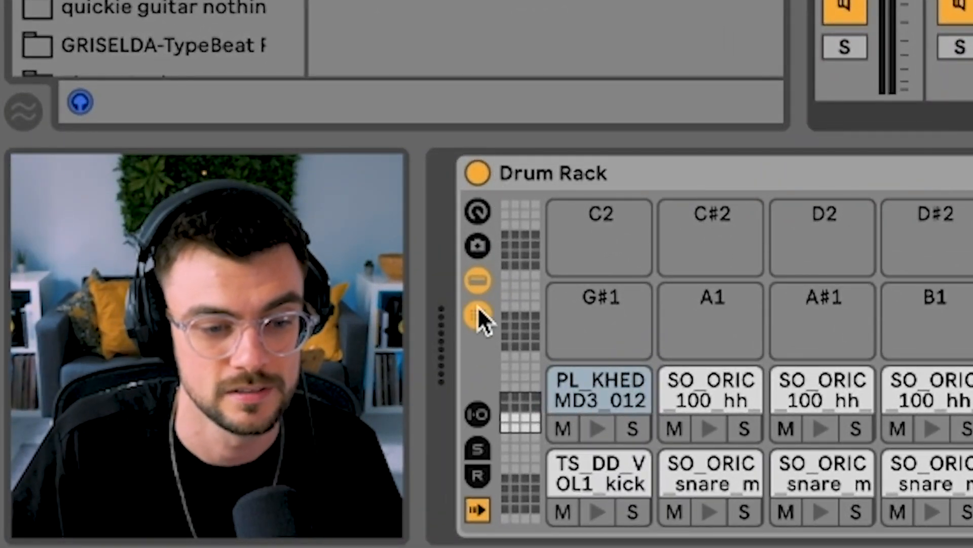
pyautogui.click(478, 414)
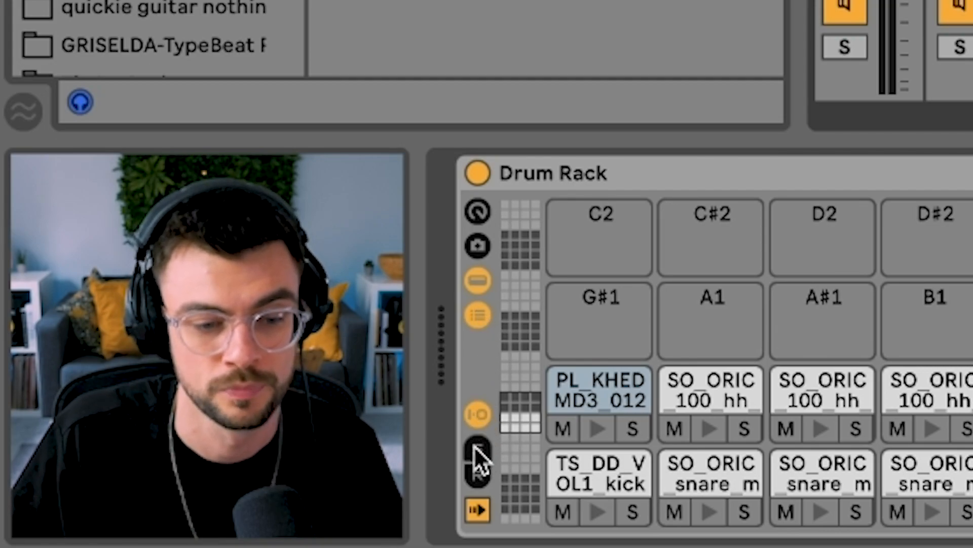
pyautogui.click(478, 475)
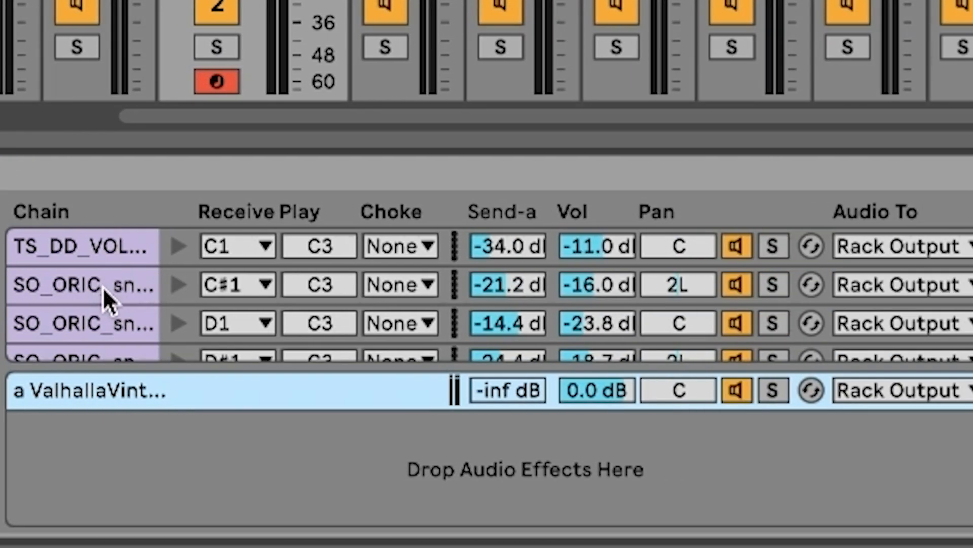
# Review the send, volume and pan settings of the drum chains and select the Valhalla reverb return chain.
pyautogui.click(665, 287)
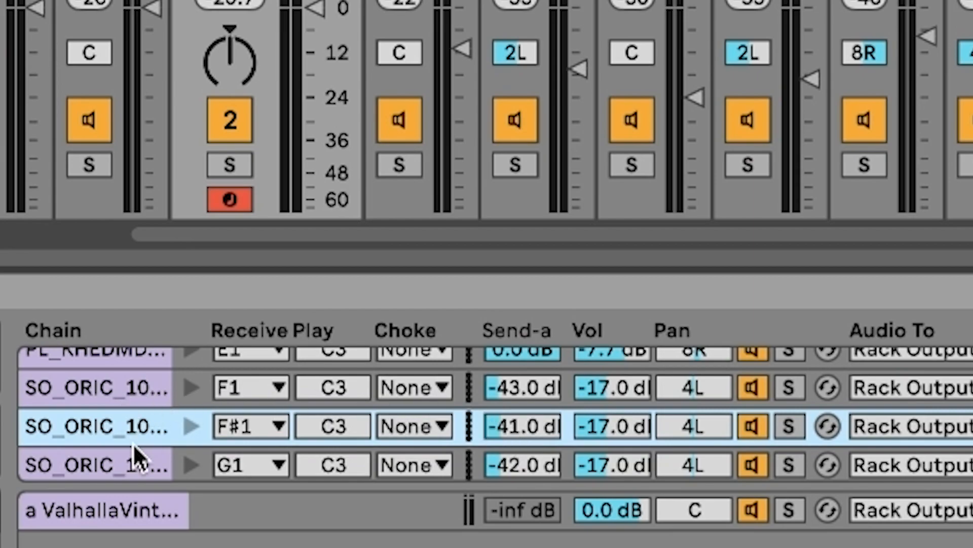
pyautogui.scroll(1, 270, 429)
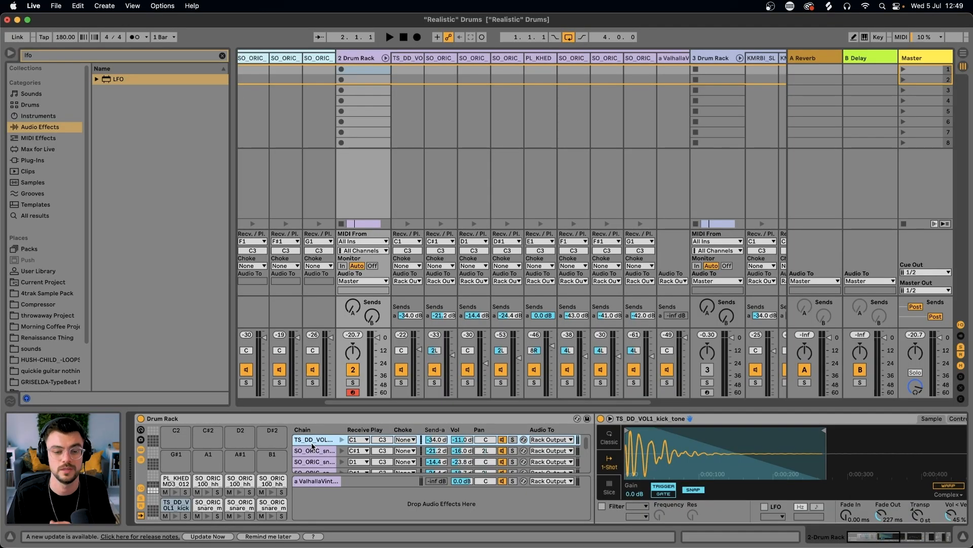
pyautogui.click(329, 482)
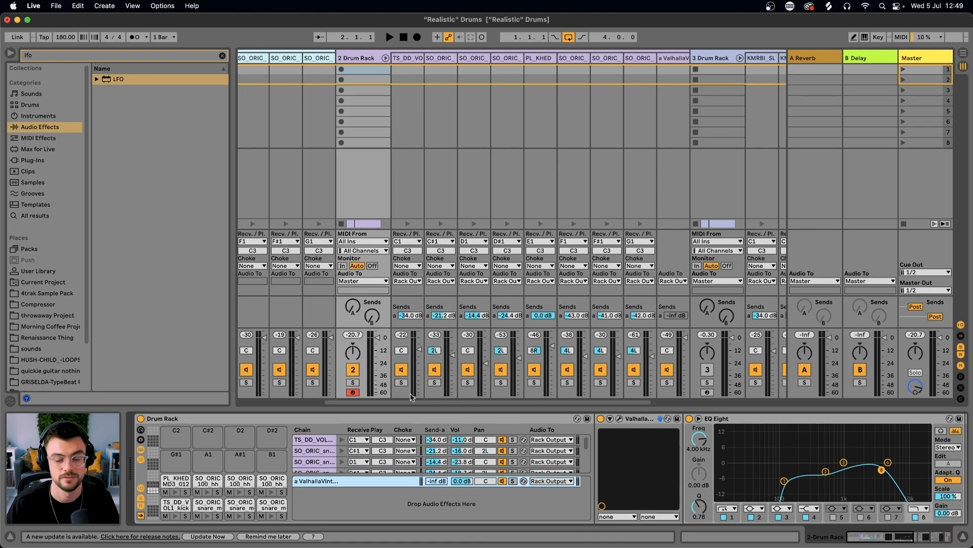
# Hide the Drum Rack's return, send and input/output sections and select the Drum Buss in the track's effects chain.
pyautogui.click(140, 506)
pyautogui.click(140, 497)
pyautogui.click(141, 488)
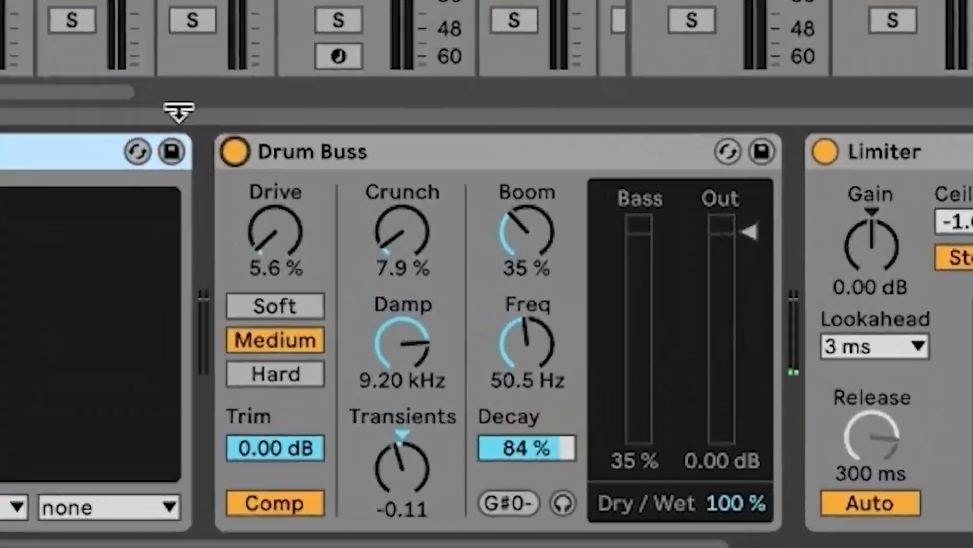
pyautogui.click(309, 156)
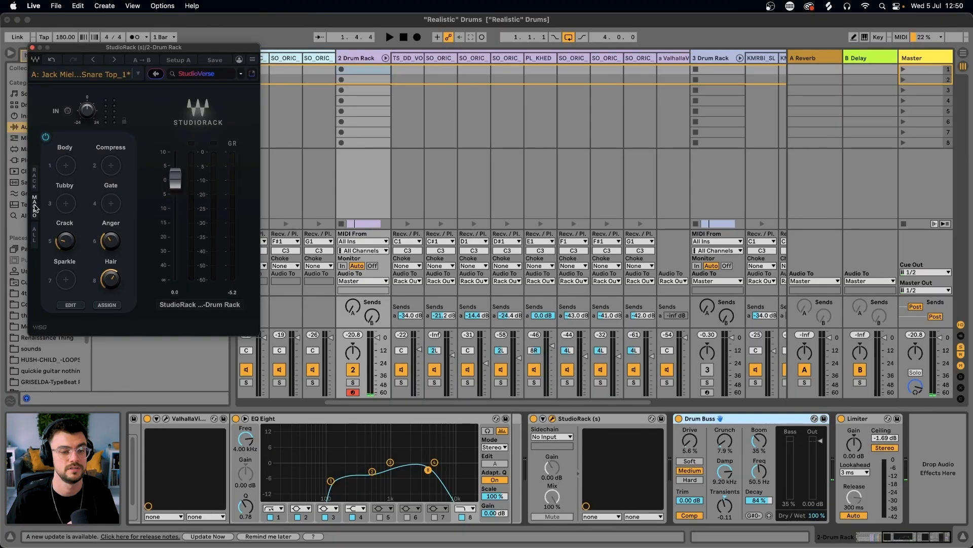
# View StudioRack's macros and plug-in rack together, close its window and select the Limiter at the chain's end.
pyautogui.click(34, 233)
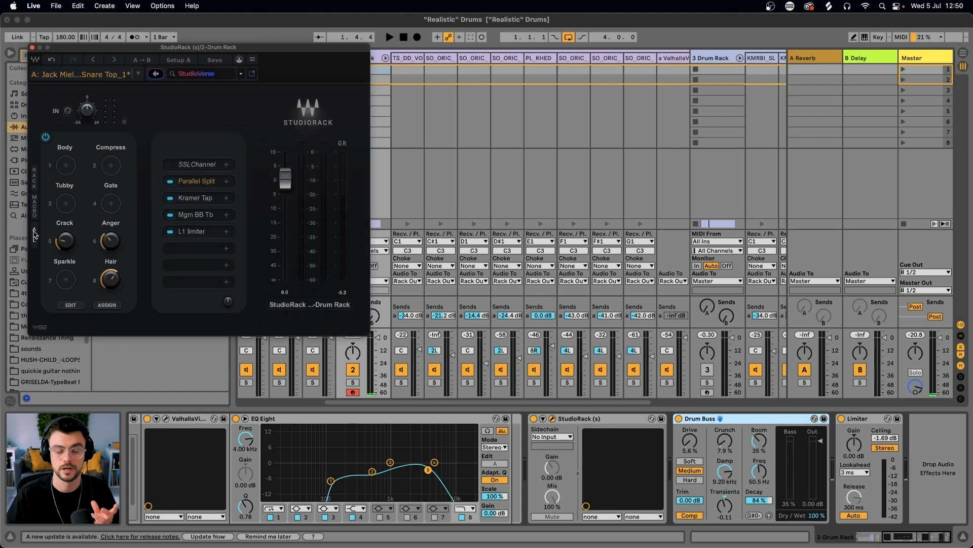
pyautogui.click(31, 48)
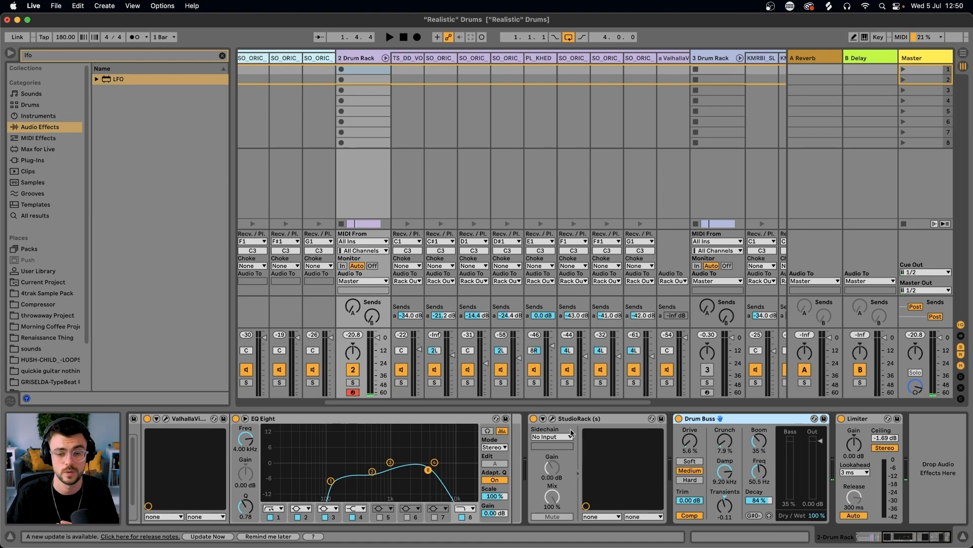
pyautogui.click(582, 419)
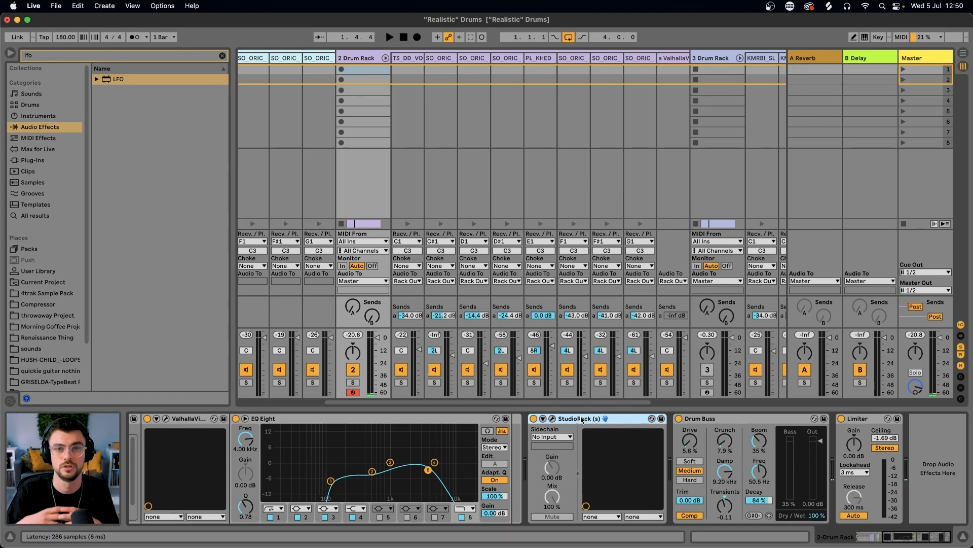
pyautogui.click(855, 419)
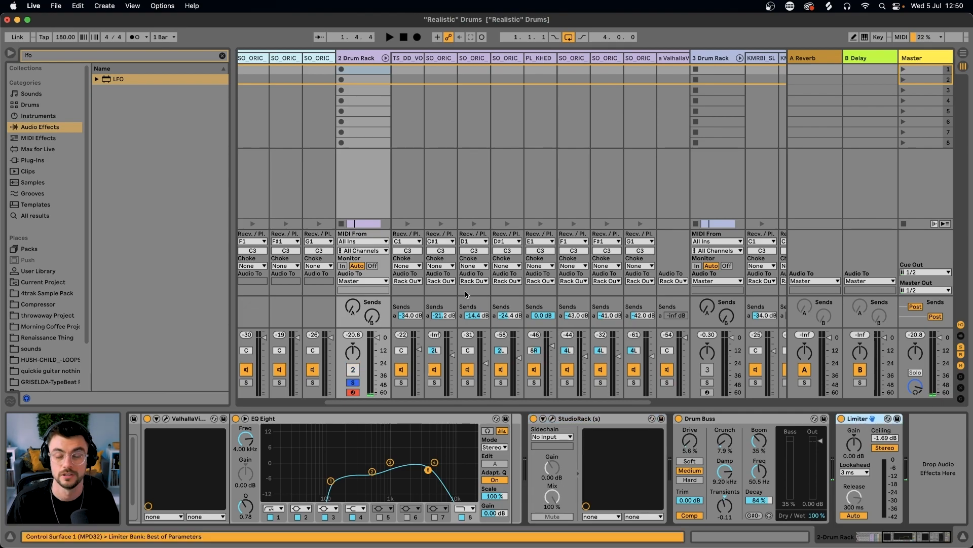
# Play the soloed drum tracks and view the notes and velocities of the Drum Rack 2 and Drum Rack 3 clips.
pyautogui.press('space')
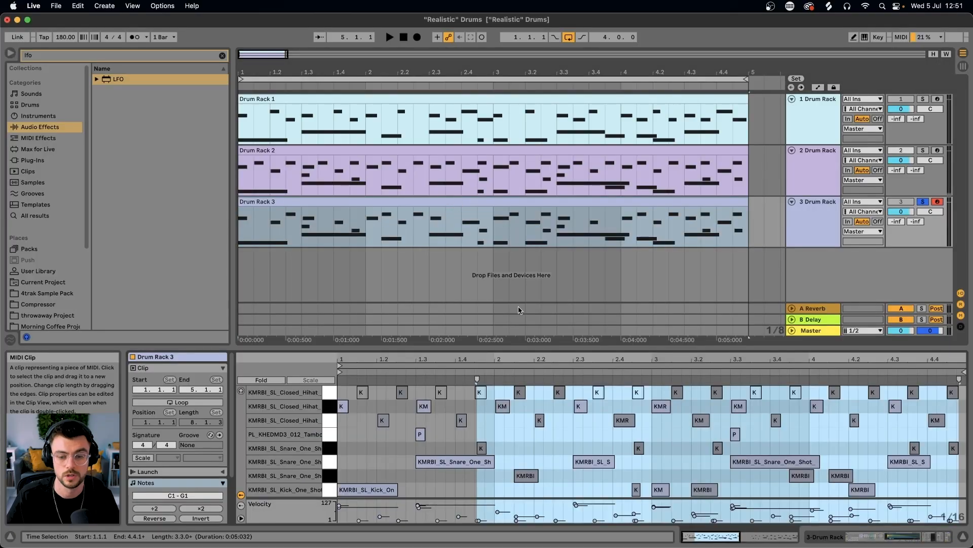
pyautogui.click(579, 436)
pyautogui.click(545, 150)
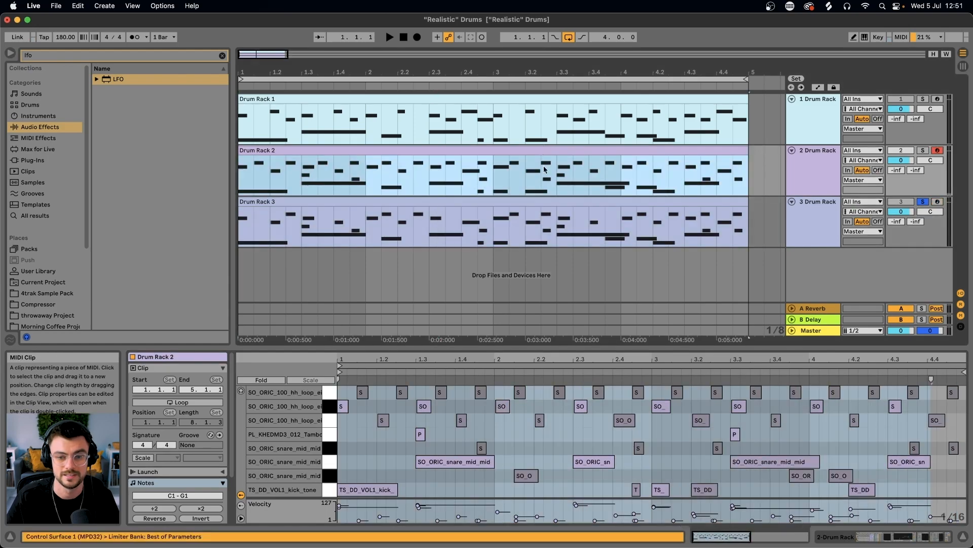
pyautogui.click(542, 211)
pyautogui.press('space')
pyautogui.click(565, 425)
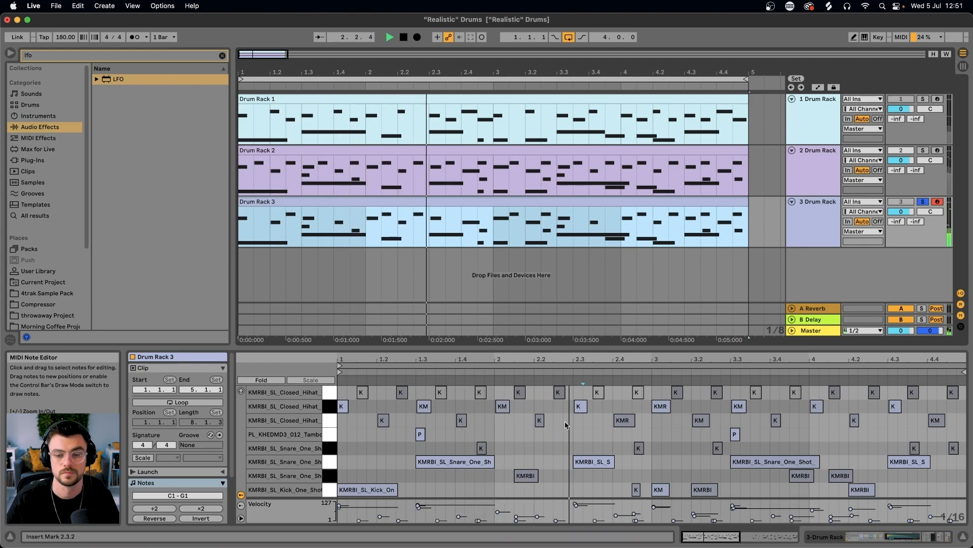